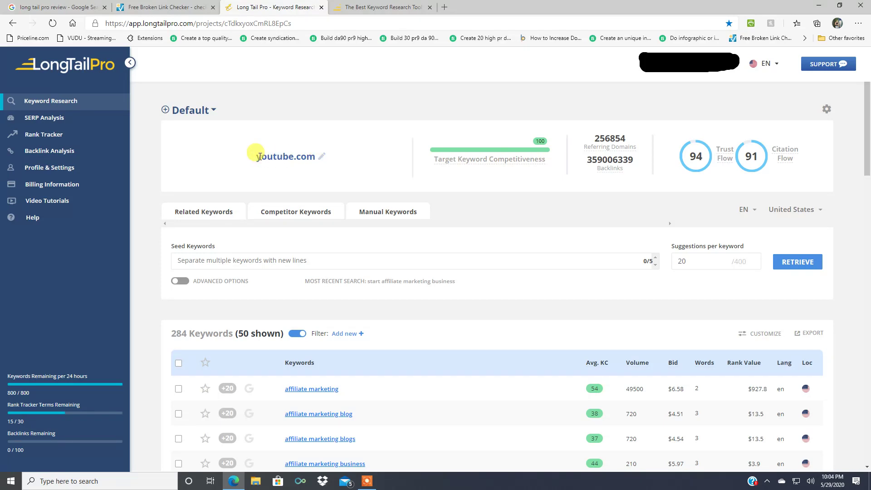
View the youtube.com project's competitive analysis domain setting, close it without saving, and check the domain's referring domains and backlinks.
{"action": "left_click_drag", "start_coordinate": [259, 156], "coordinate": [318, 159]}
{"action": "left_click", "coordinate": [320, 159]}
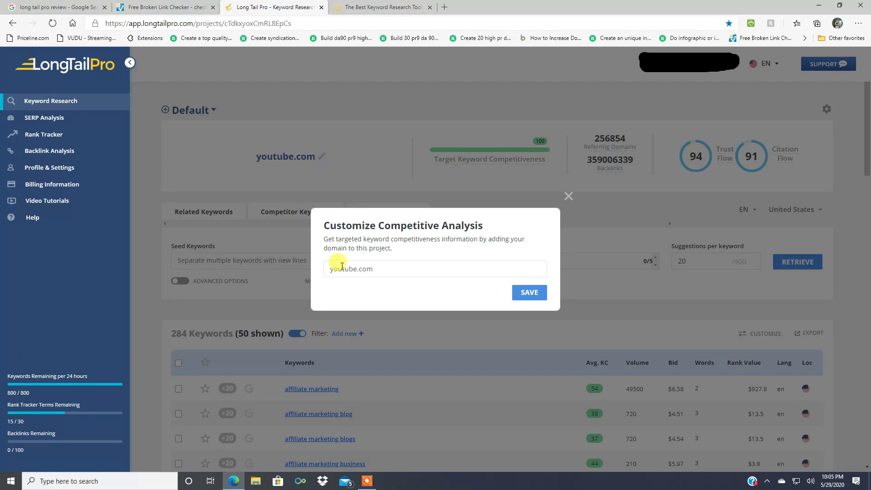
{"action": "left_click", "coordinate": [568, 198]}
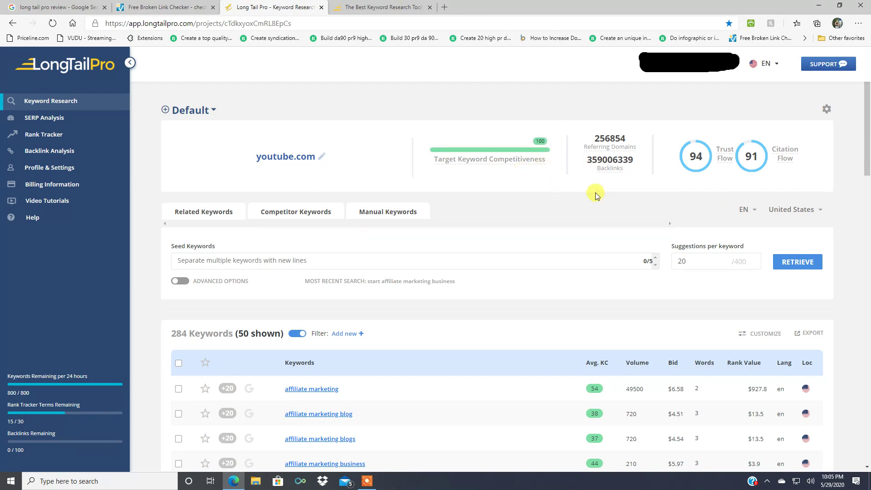
{"action": "mouse_move", "coordinate": [601, 153]}
{"action": "mouse_move", "coordinate": [620, 174]}
Examine the seed keyword and suggestion fields, and review keyword competitiveness and search volume from the affiliate marketing to the belly fat keywords.
{"action": "left_click", "coordinate": [210, 256]}
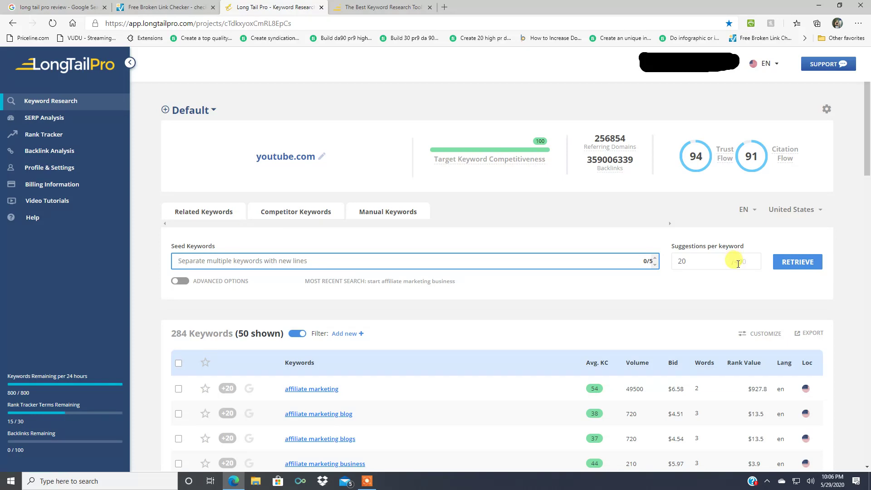
{"action": "left_click", "coordinate": [680, 262]}
{"action": "scroll", "coordinate": [572, 301], "scroll_direction": "down", "scroll_amount": 3}
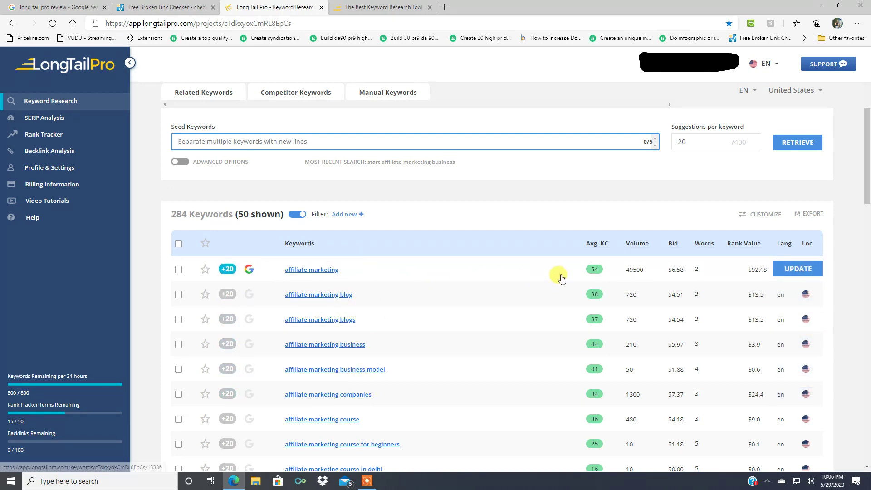
{"action": "mouse_move", "coordinate": [605, 244]}
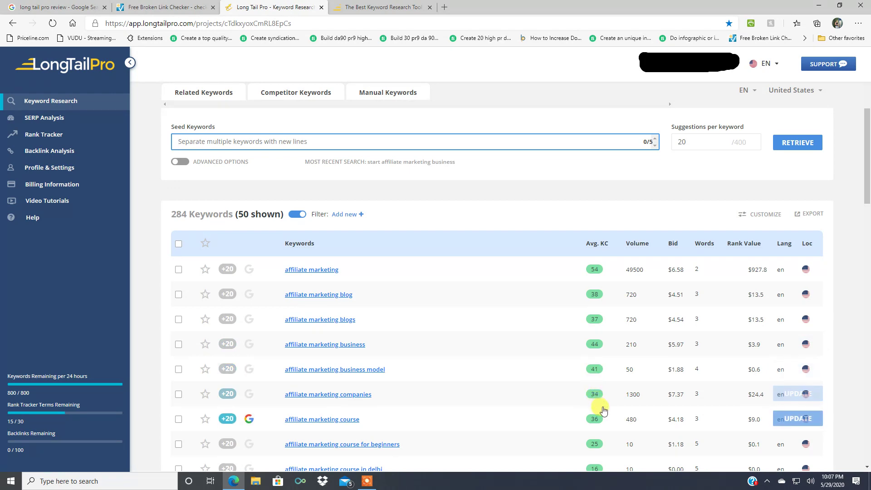
{"action": "scroll", "coordinate": [603, 409], "scroll_direction": "down", "scroll_amount": 4}
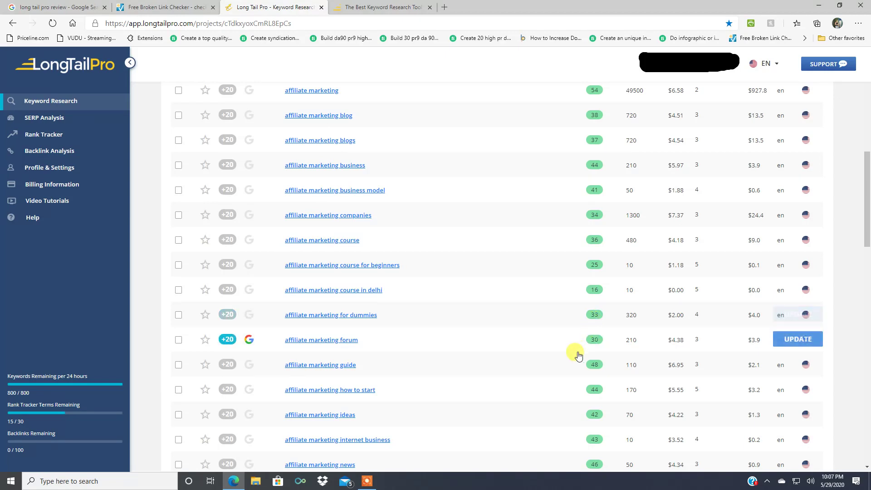
{"action": "scroll", "coordinate": [562, 392], "scroll_direction": "down", "scroll_amount": 4}
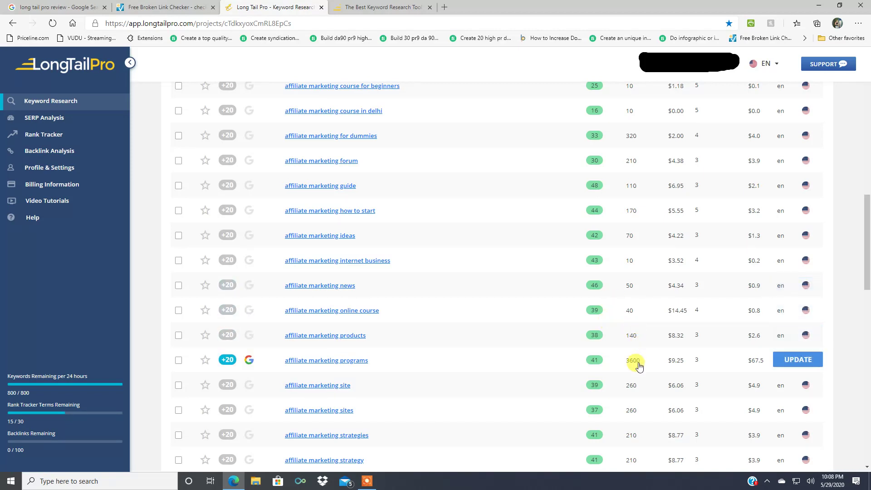
{"action": "scroll", "coordinate": [638, 365], "scroll_direction": "down", "scroll_amount": 3}
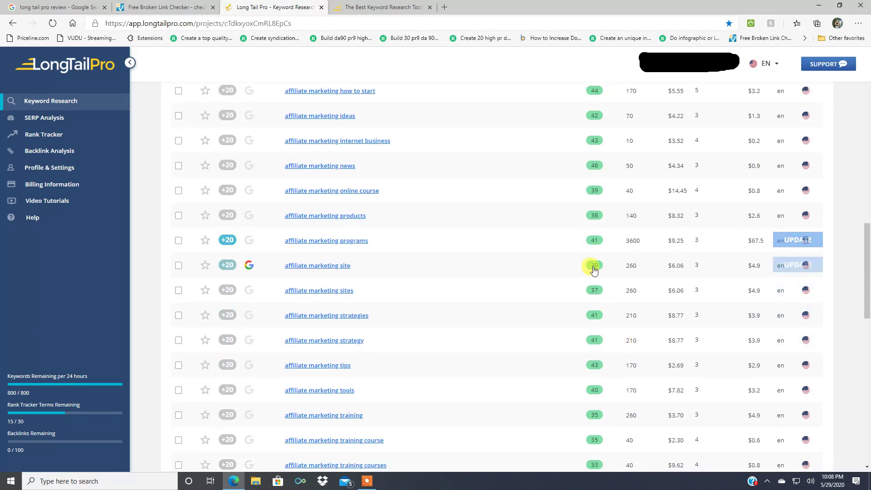
{"action": "scroll", "coordinate": [608, 372], "scroll_direction": "down", "scroll_amount": 3}
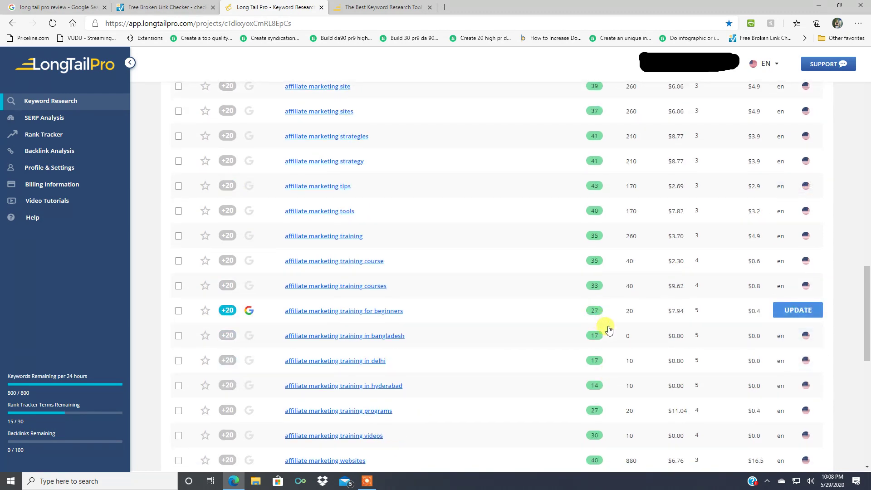
{"action": "scroll", "coordinate": [613, 403], "scroll_direction": "down", "scroll_amount": 3}
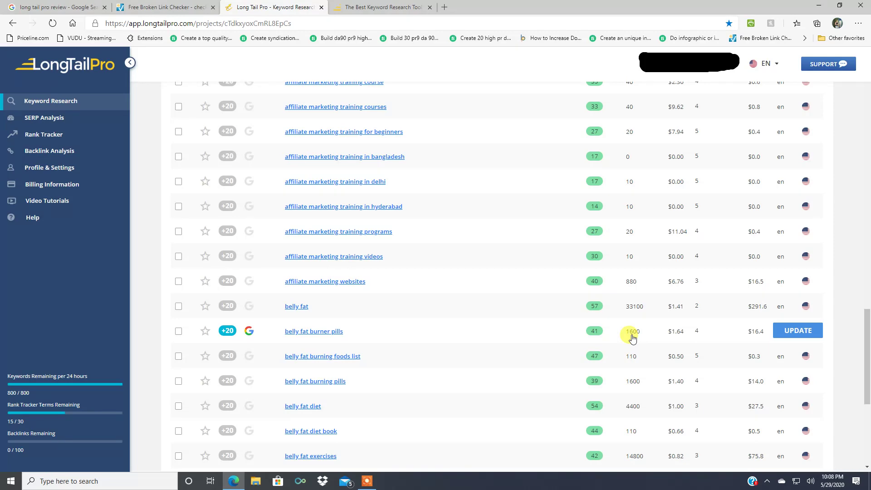
{"action": "scroll", "coordinate": [628, 376], "scroll_direction": "up", "scroll_amount": 3}
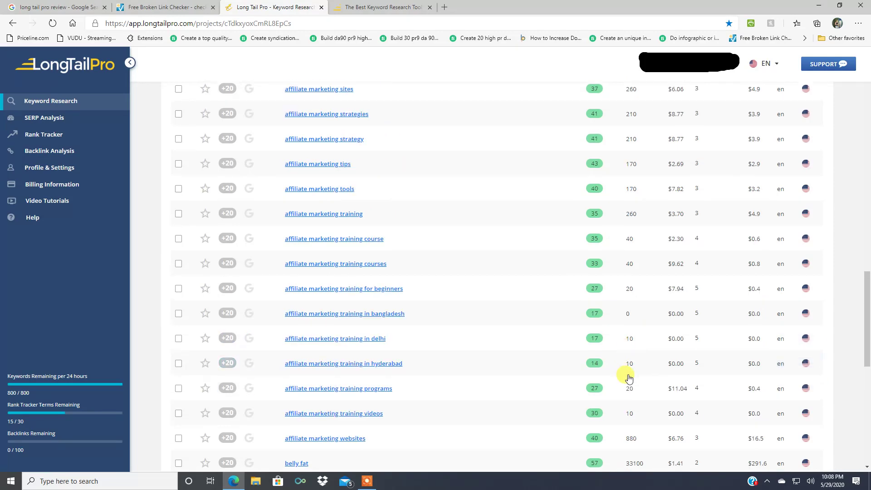
{"action": "scroll", "coordinate": [628, 377], "scroll_direction": "up", "scroll_amount": 15}
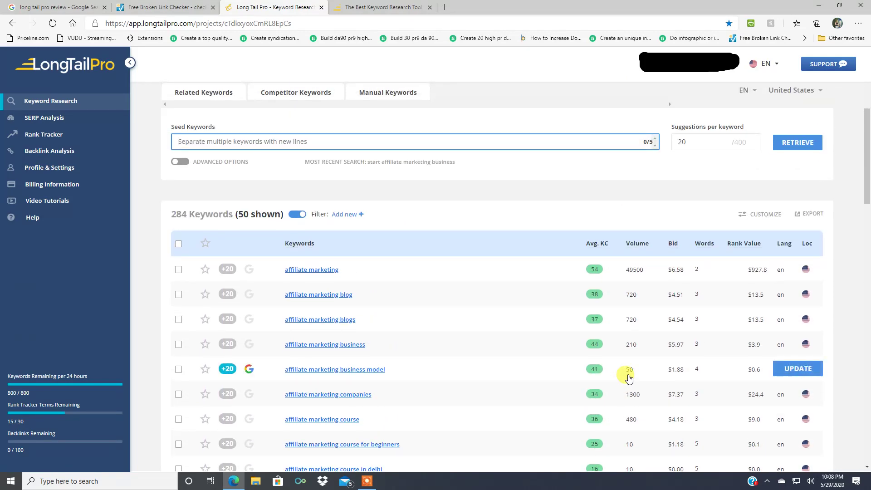
{"action": "scroll", "coordinate": [629, 377], "scroll_direction": "up", "scroll_amount": 2}
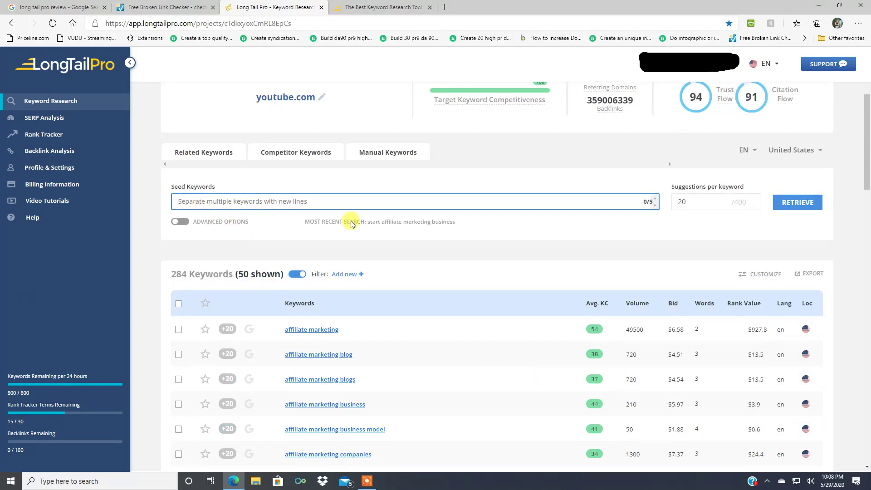
Open the "affiliate marketing" keyword and examine its Google results breakdown, keyword competitiveness and competition analysis.
{"action": "left_click", "coordinate": [325, 331]}
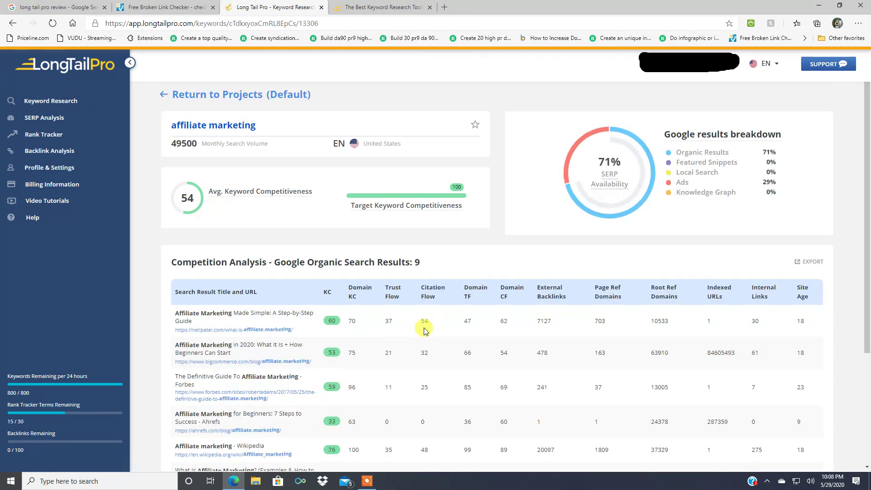
{"action": "mouse_move", "coordinate": [617, 197]}
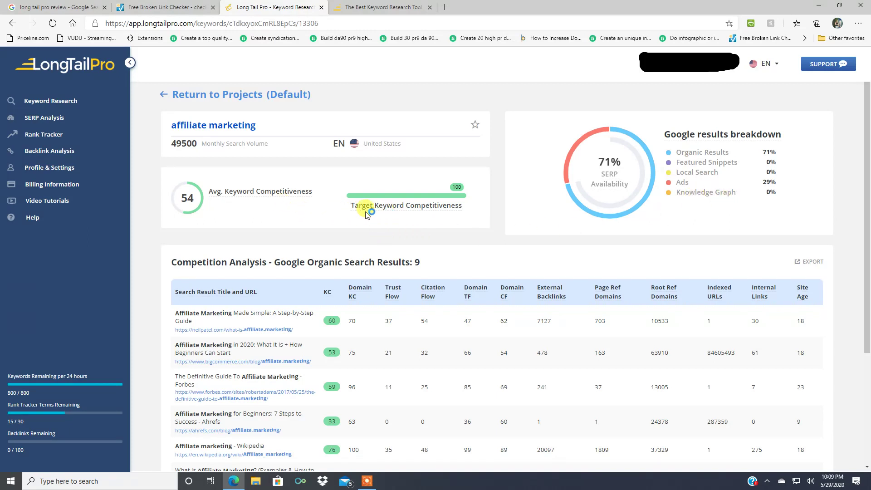
{"action": "mouse_move", "coordinate": [438, 211]}
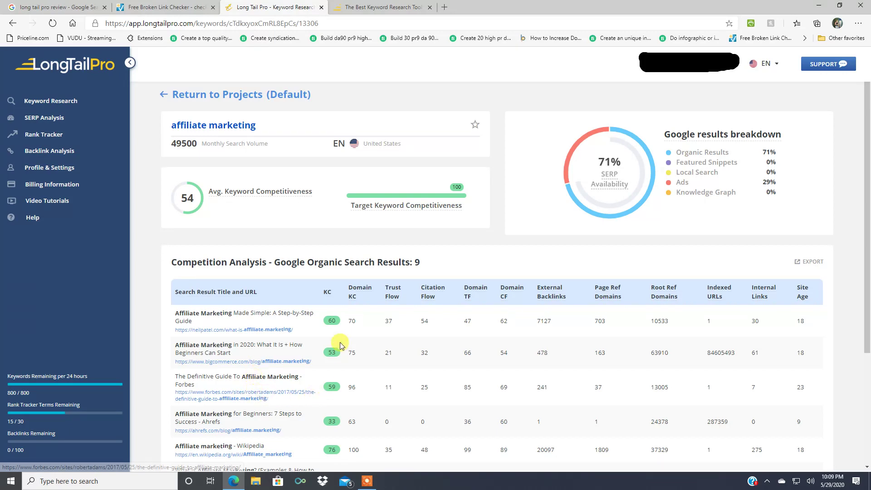
{"action": "scroll", "coordinate": [440, 379], "scroll_direction": "down", "scroll_amount": 1}
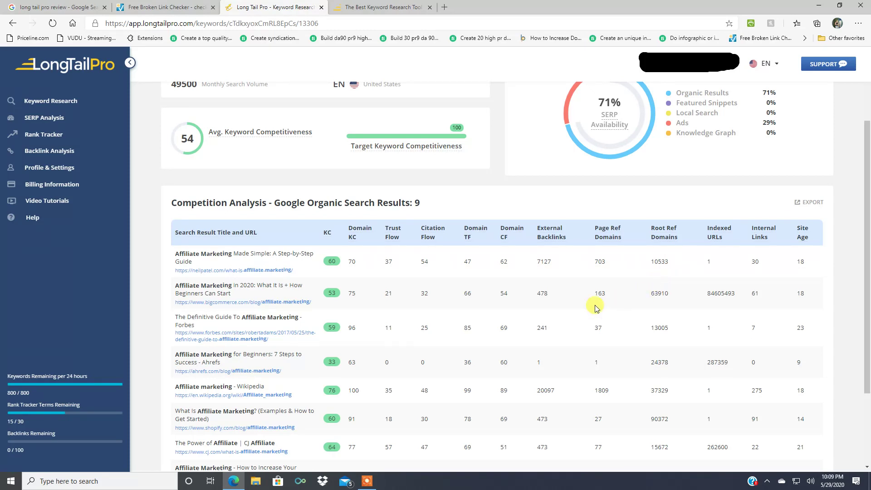
{"action": "scroll", "coordinate": [413, 298], "scroll_direction": "up", "scroll_amount": 2}
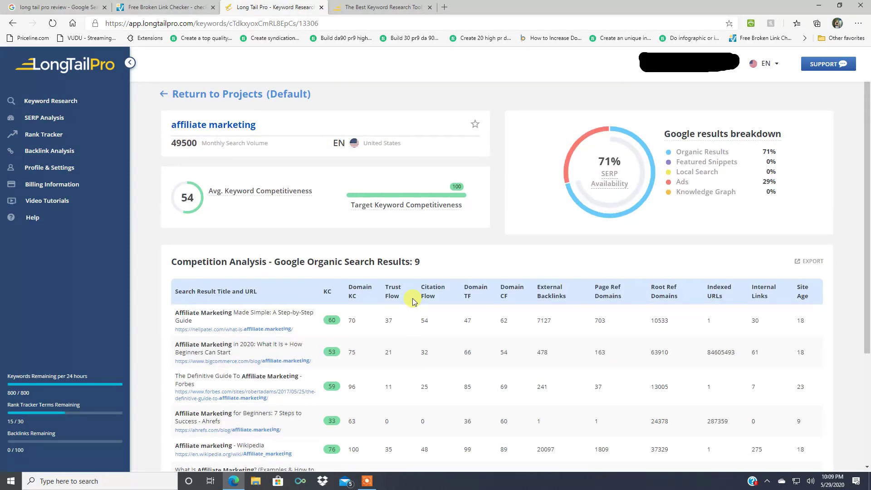
Open SERP Analysis and inspect the keyword field for retrieving a competition analysis, leaving it empty.
{"action": "left_click", "coordinate": [54, 119]}
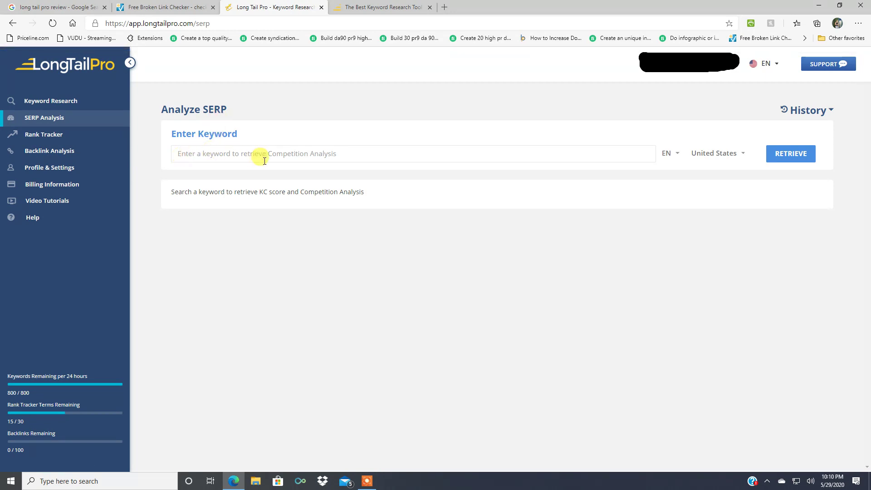
{"action": "left_click", "coordinate": [189, 154]}
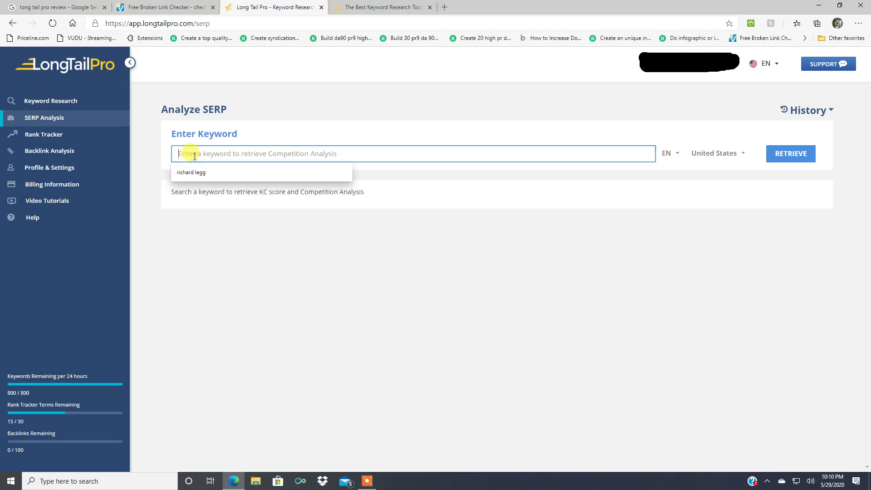
{"action": "left_click", "coordinate": [274, 133]}
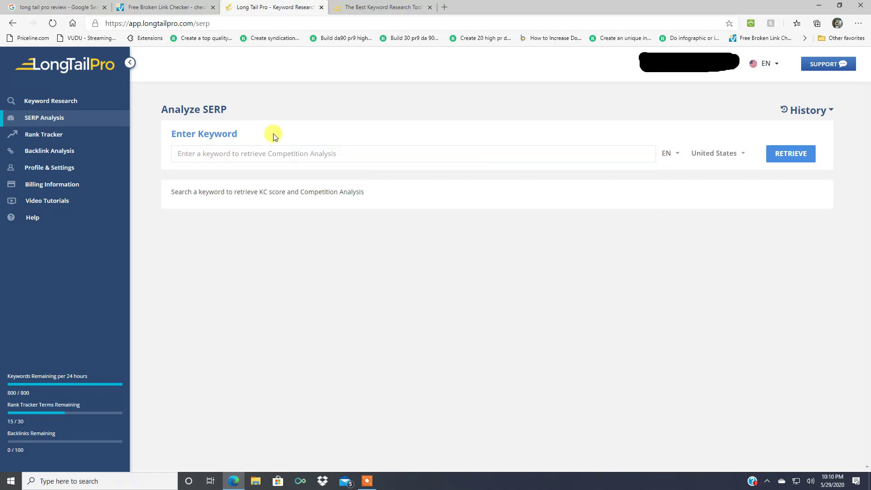
Open Rank Tracker and review the project rankings, the form for adding keywords and the list of tracked keywords.
{"action": "left_click", "coordinate": [73, 139]}
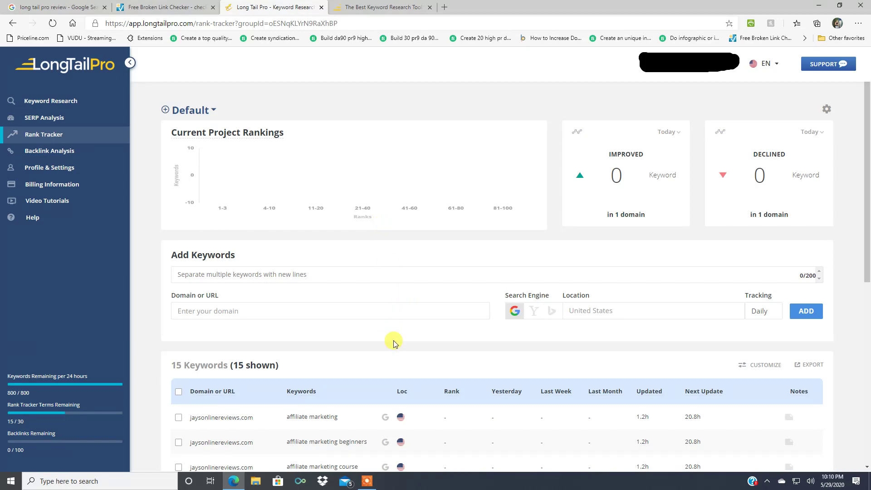
{"action": "scroll", "coordinate": [393, 343], "scroll_direction": "down", "scroll_amount": 2}
{"action": "scroll", "coordinate": [393, 343], "scroll_direction": "up", "scroll_amount": 3}
{"action": "scroll", "coordinate": [423, 397], "scroll_direction": "down", "scroll_amount": 2}
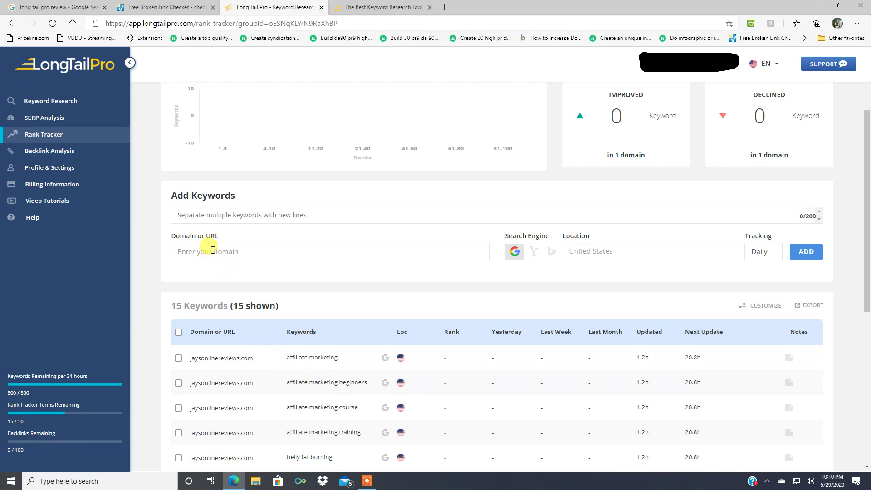
{"action": "left_click", "coordinate": [203, 217]}
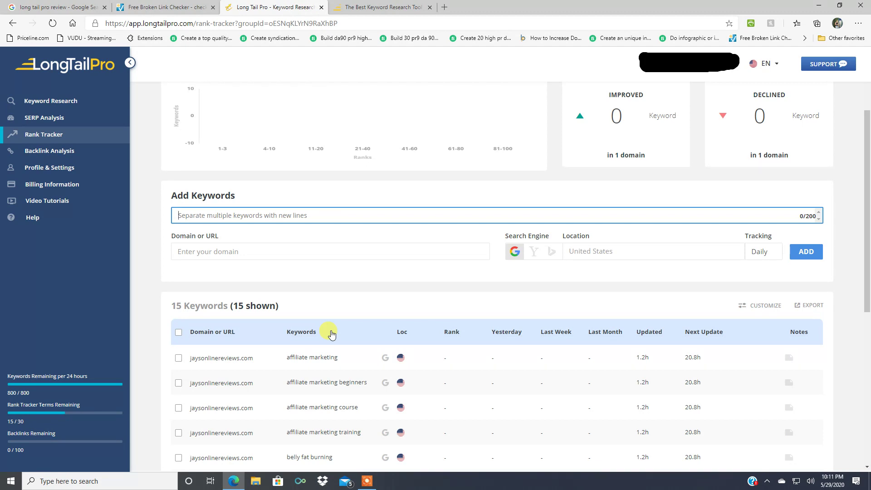
{"action": "scroll", "coordinate": [452, 388], "scroll_direction": "up", "scroll_amount": 1}
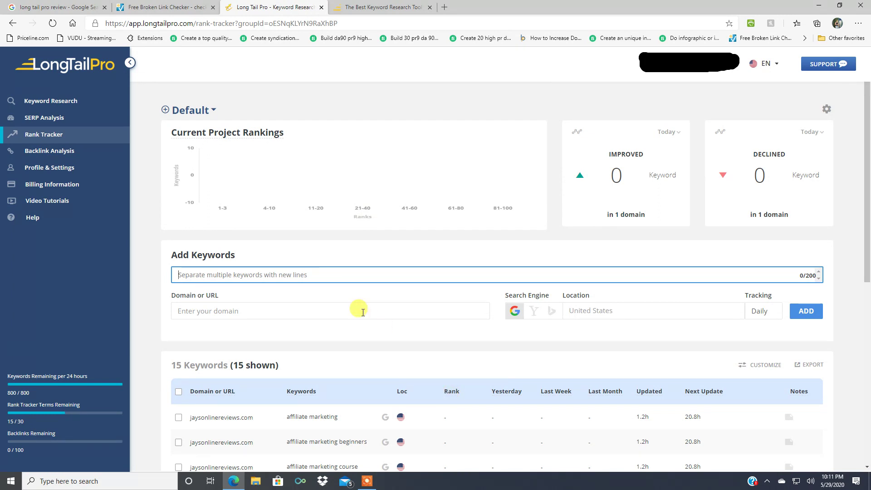
View the Backlink Analysis page and return to the Default project's Keyword Research page.
{"action": "left_click", "coordinate": [71, 156]}
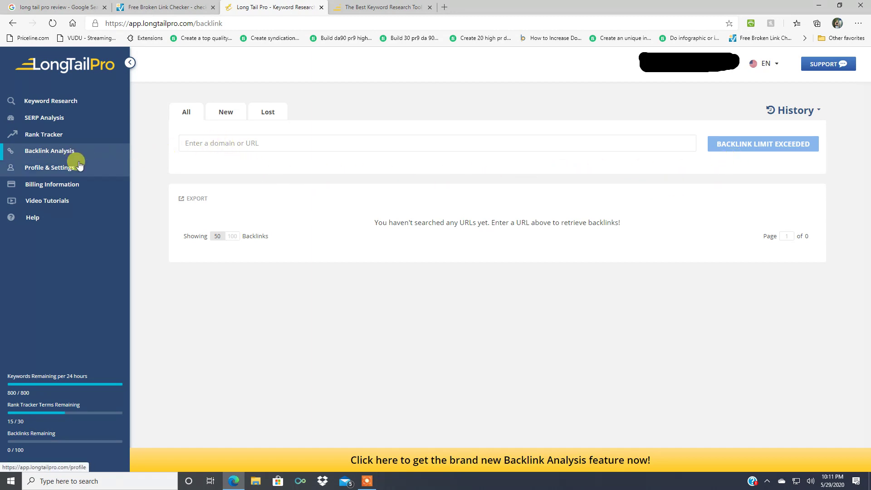
{"action": "left_click", "coordinate": [64, 109]}
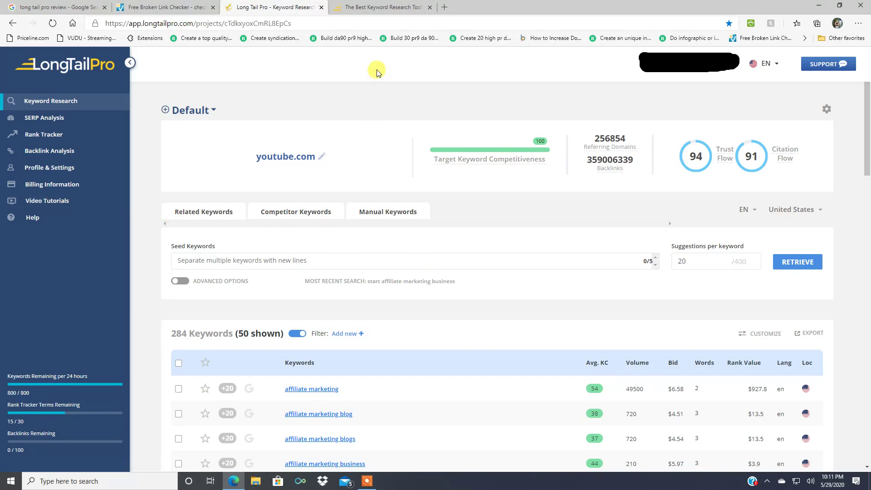
Switch to the longtailpro.com pricing page and compare the Annual Agency, Pro and Starter plans.
{"action": "left_click", "coordinate": [387, 7]}
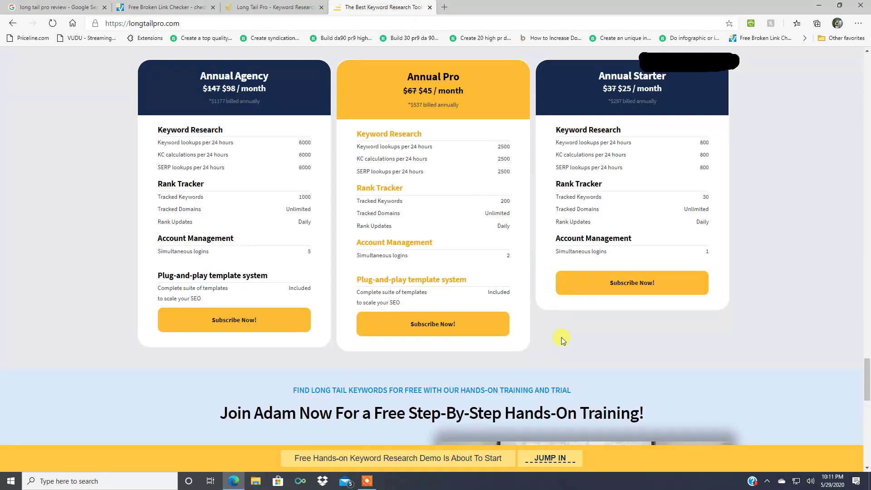
{"action": "scroll", "coordinate": [561, 336], "scroll_direction": "up", "scroll_amount": 2}
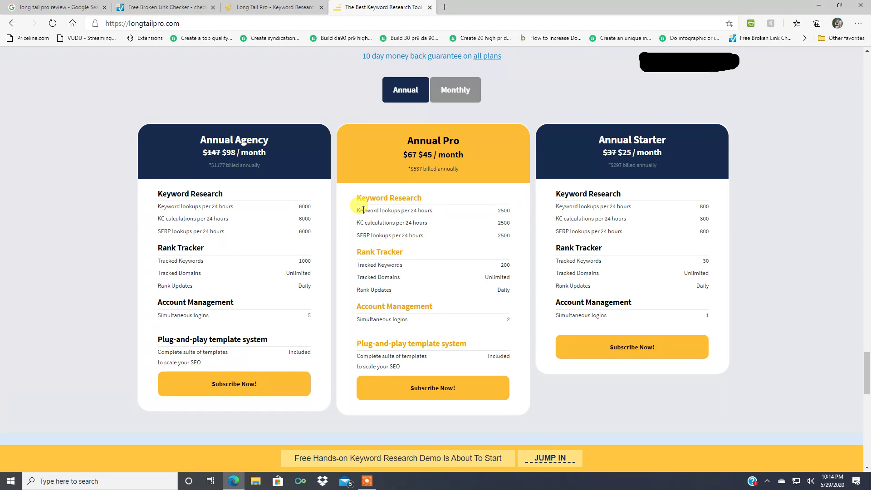
Go back to the Default project's Keyword Research page and view the start of its keyword list.
{"action": "left_click", "coordinate": [283, 11]}
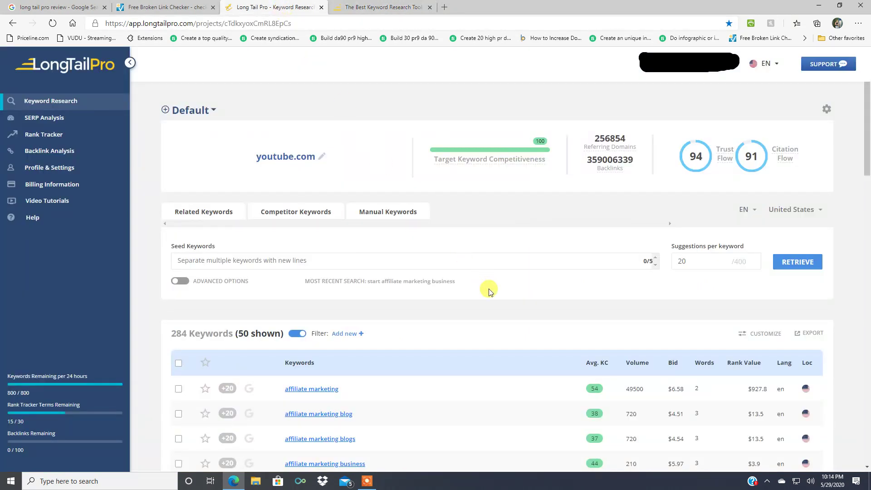
{"action": "scroll", "coordinate": [490, 290], "scroll_direction": "down", "scroll_amount": 3}
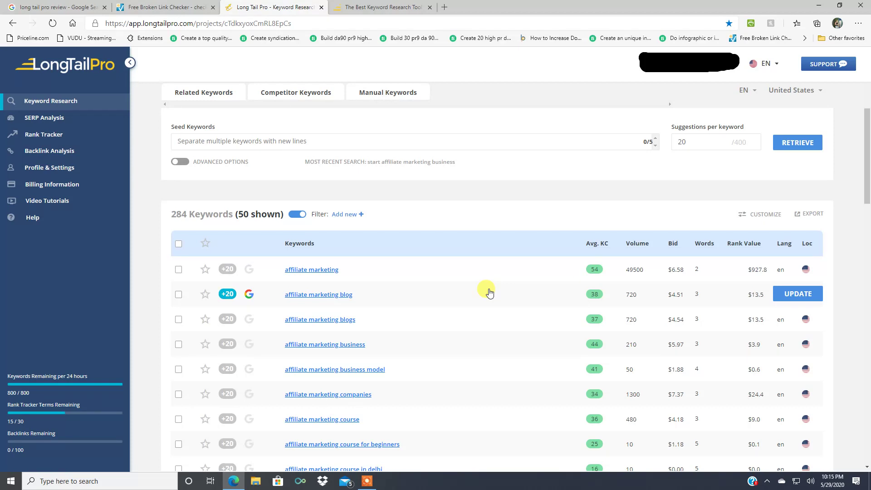
{"action": "mouse_move", "coordinate": [369, 477]}
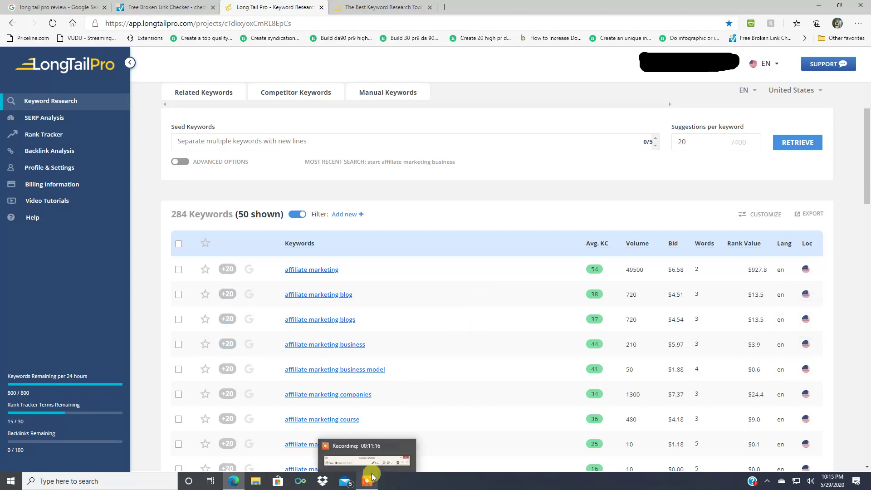